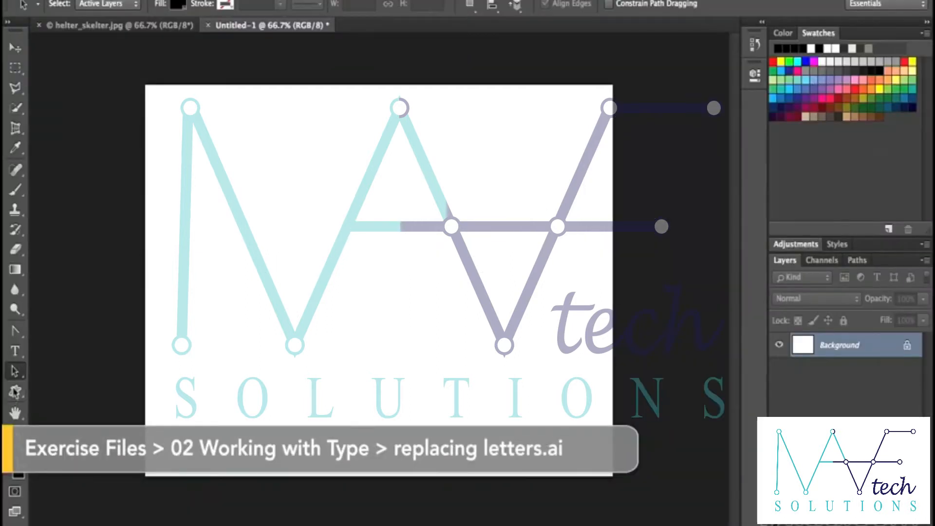
- Draw the Registration Target 1 custom shape on the blank white canvas with the Custom Shape tool
click(15, 391)
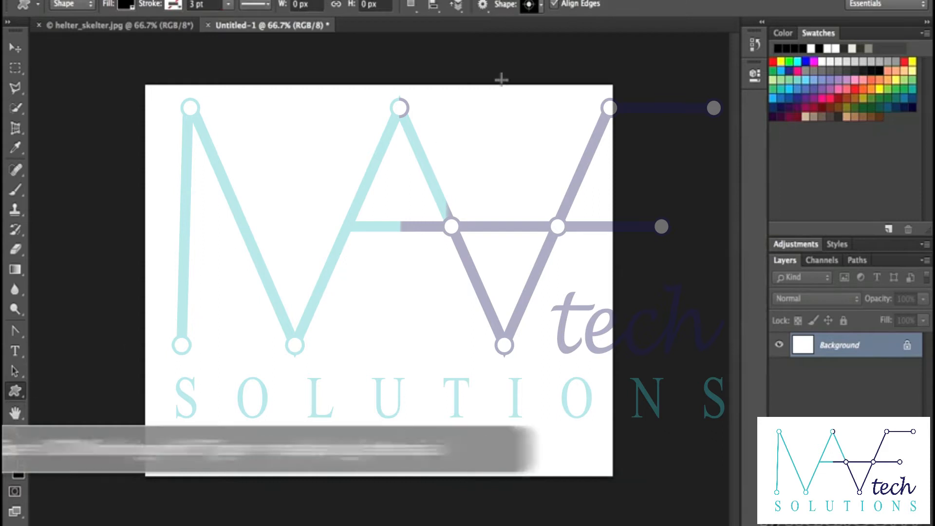
click(541, 6)
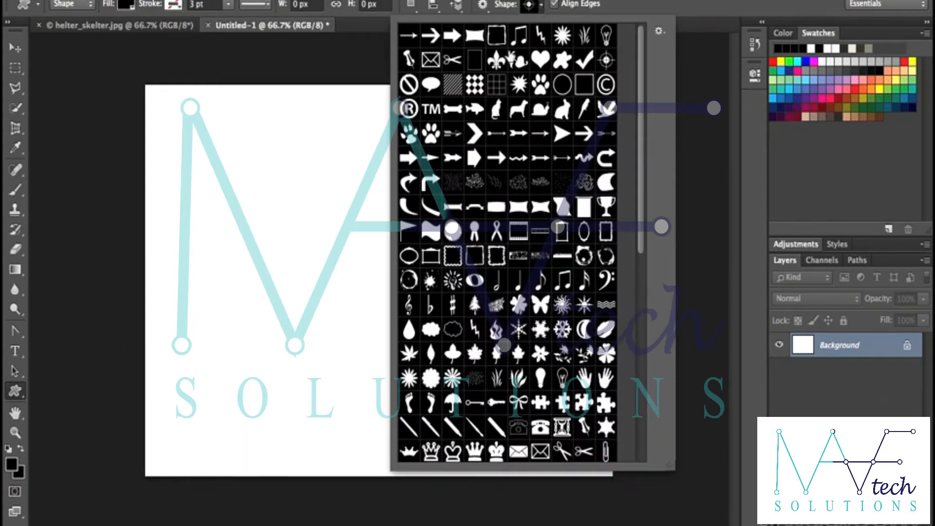
click(607, 61)
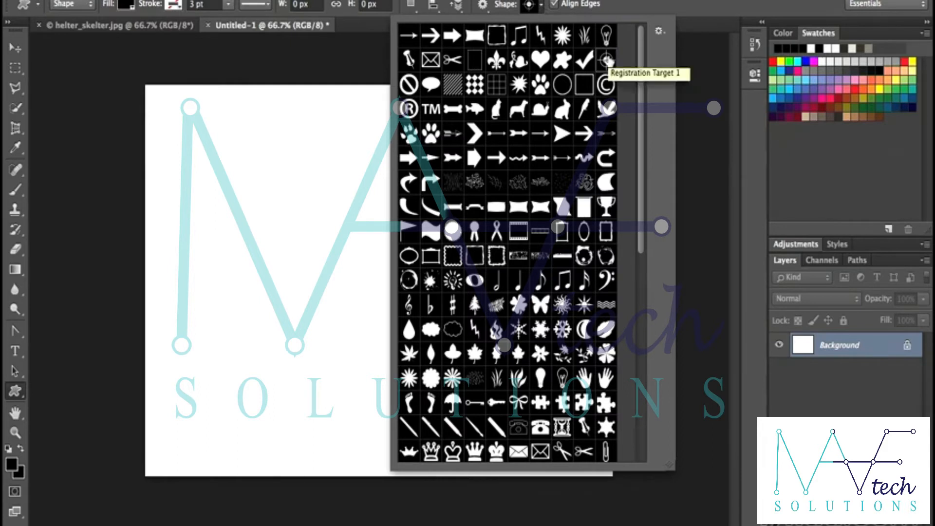
click(659, 32)
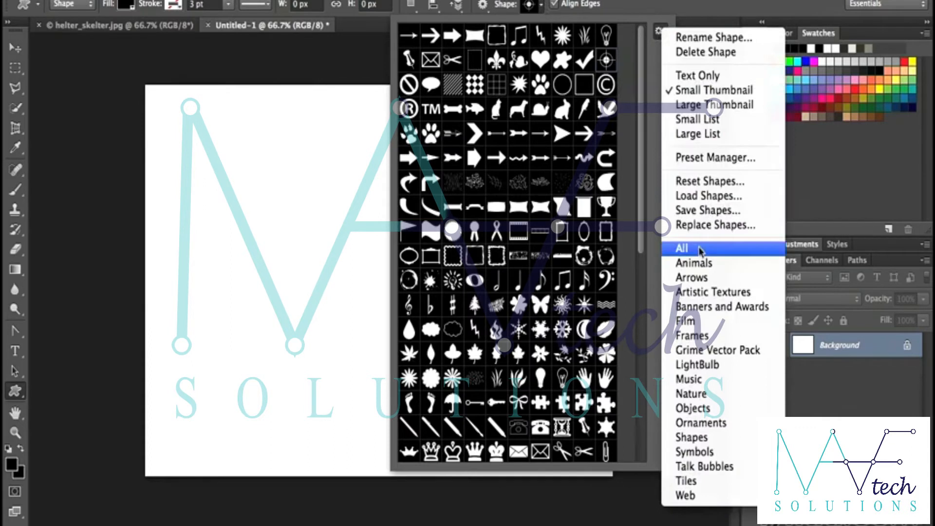
click(661, 10)
drag(238, 188, 331, 293)
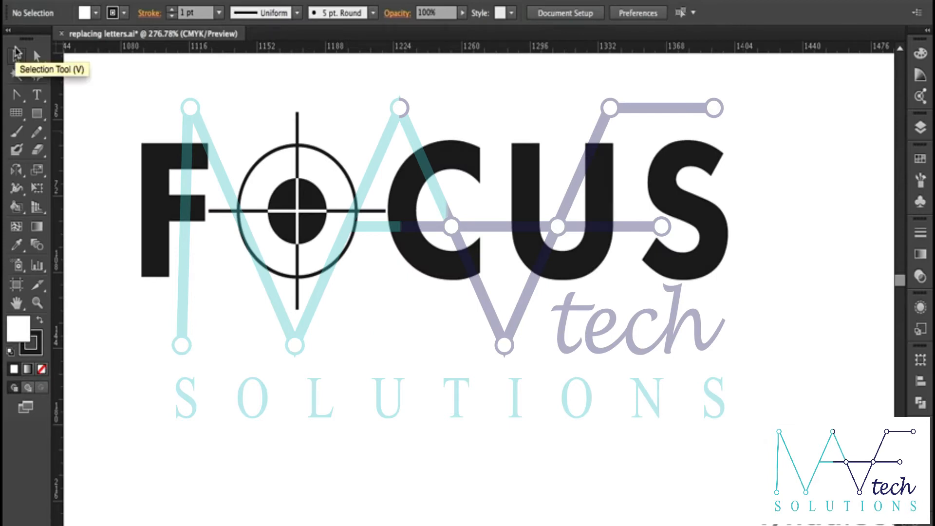
- Switch to replacing letters.ai in Illustrator, paste the target as a compound path and scale it down to roughly the O's size
key(ctrl+v)
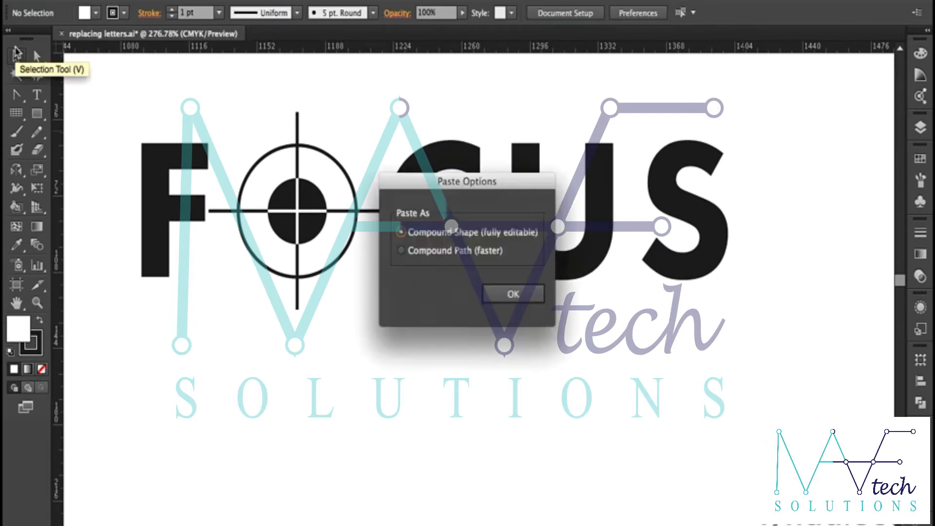
click(524, 299)
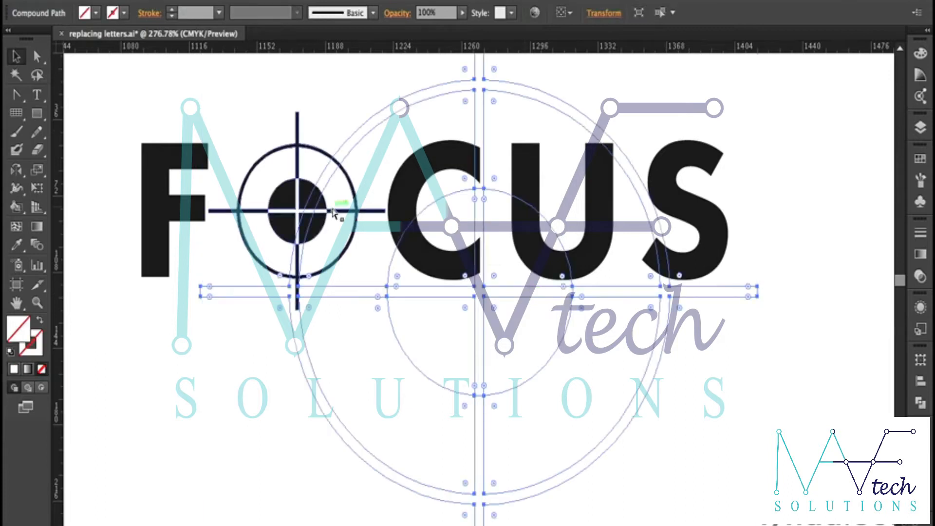
key(ctrl+minus)
key(ctrl+minus)
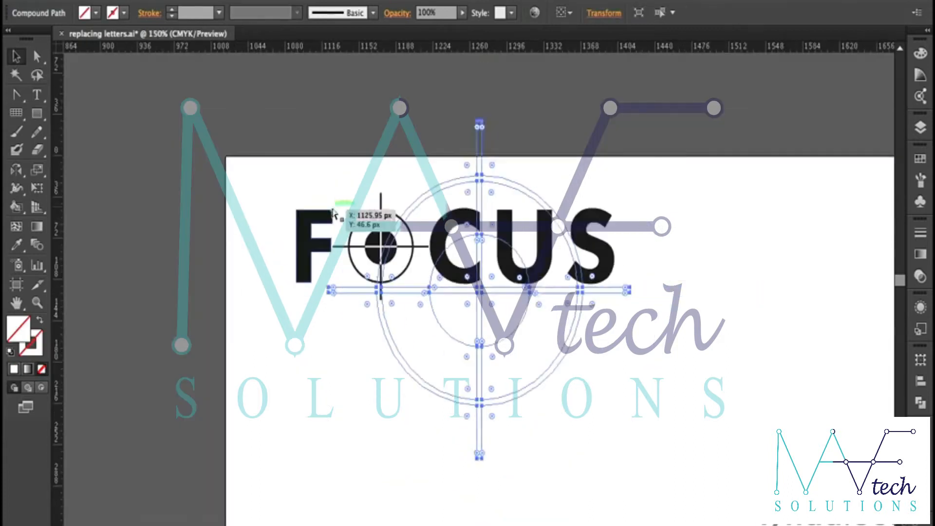
drag(630, 121, 531, 233)
- Fill the pasted target with Black and move it below the O of FOCUS
click(96, 13)
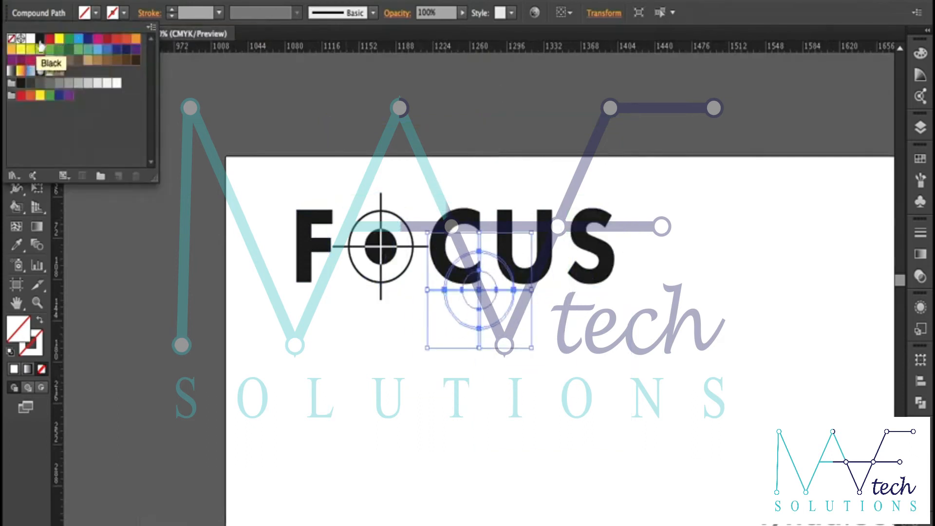
click(40, 39)
click(487, 286)
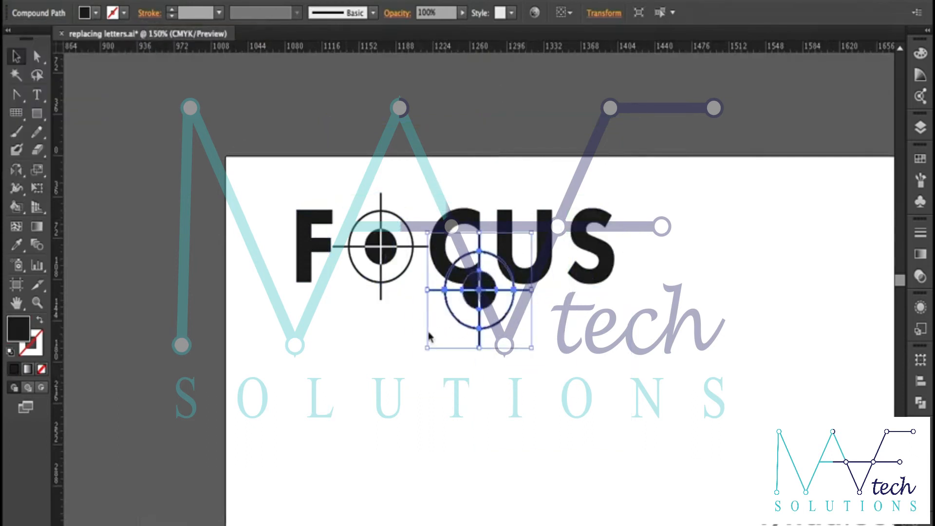
drag(493, 281, 410, 332)
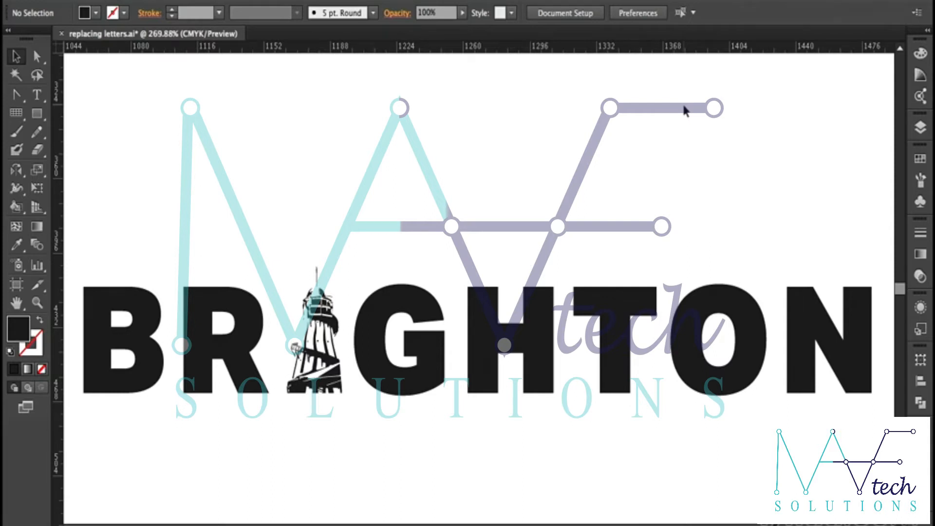
- Show the helter skelter image in Layer 4 and hide the BRIGHTON lettering group
click(921, 127)
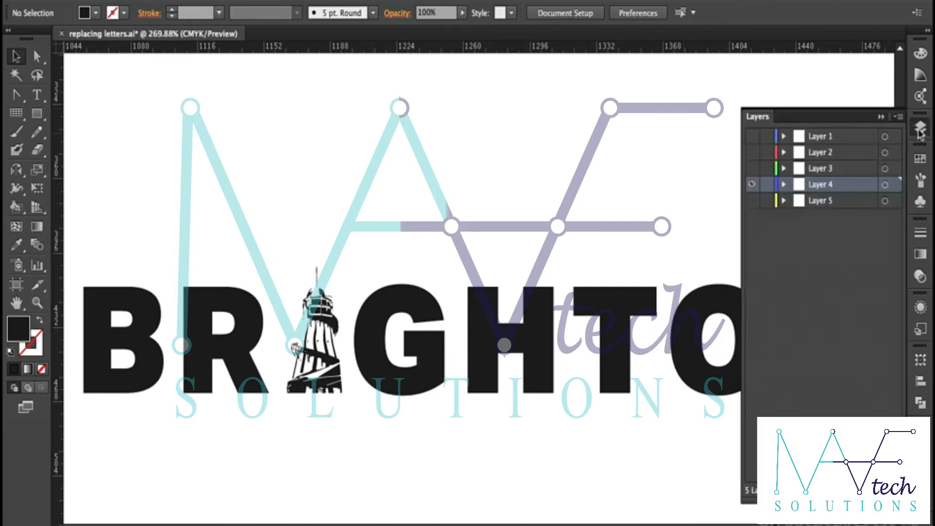
click(784, 184)
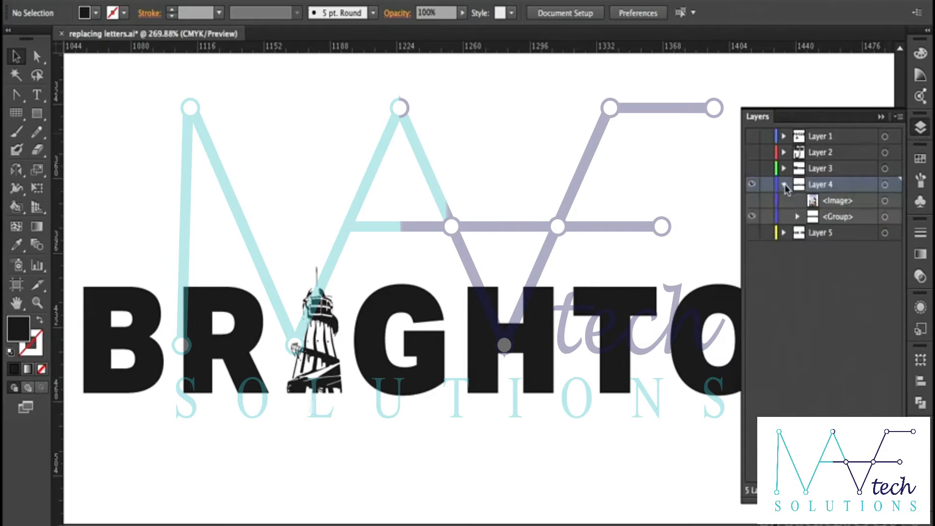
click(751, 200)
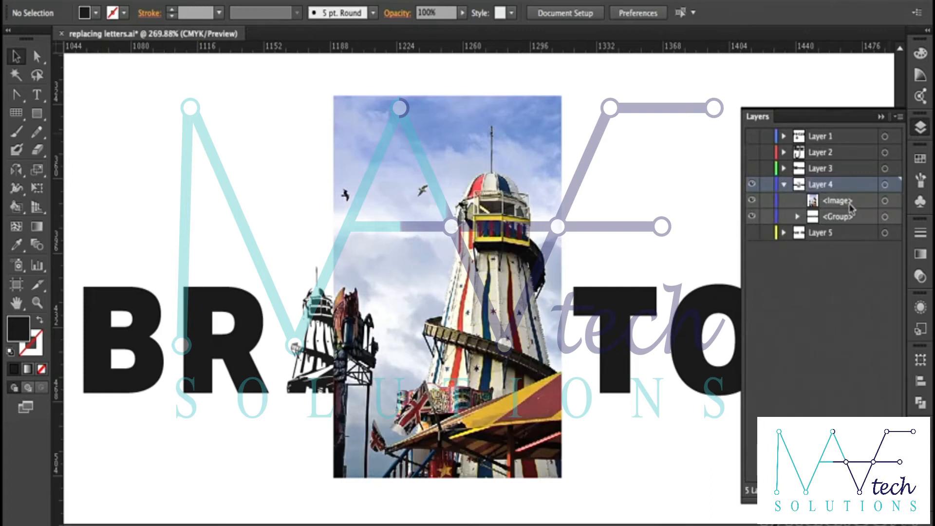
click(752, 220)
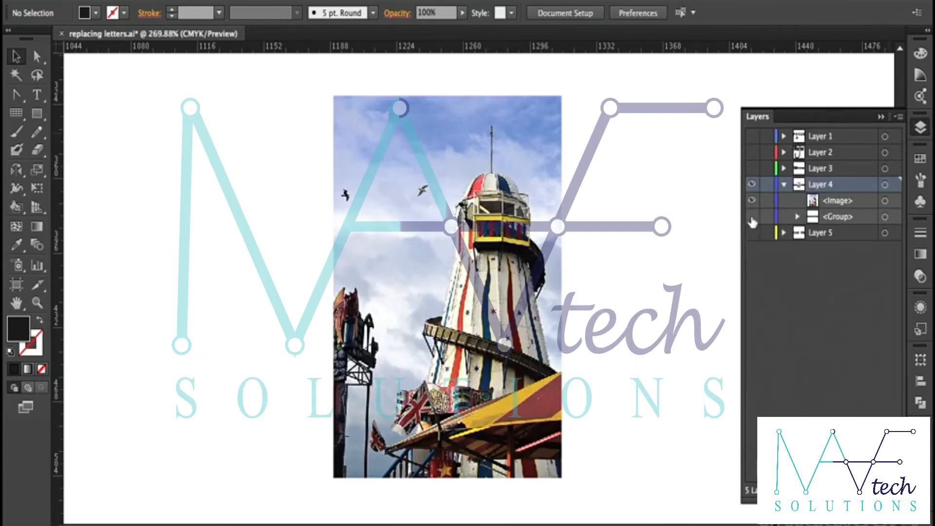
- Trace the helter skelter photo with Image Trace in black and white, setting Noise to 5 px and enabling Ignore White
click(509, 128)
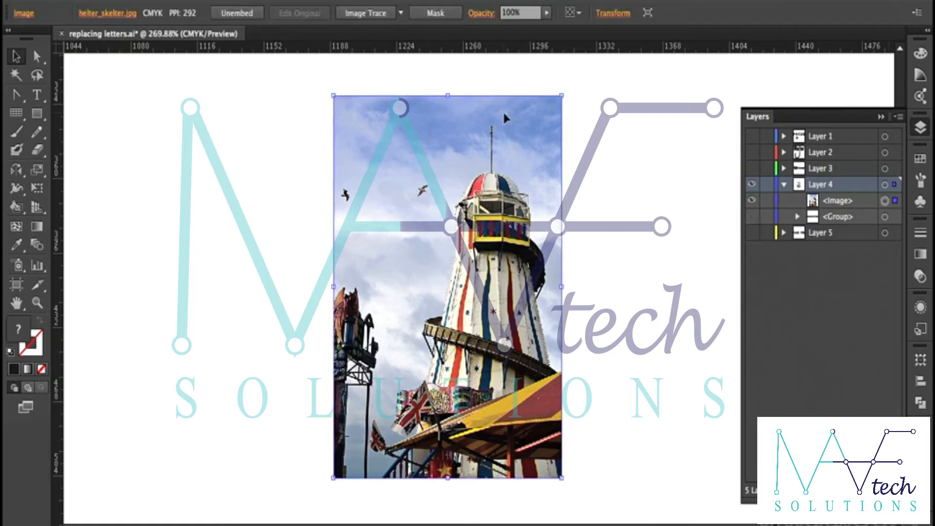
click(373, 14)
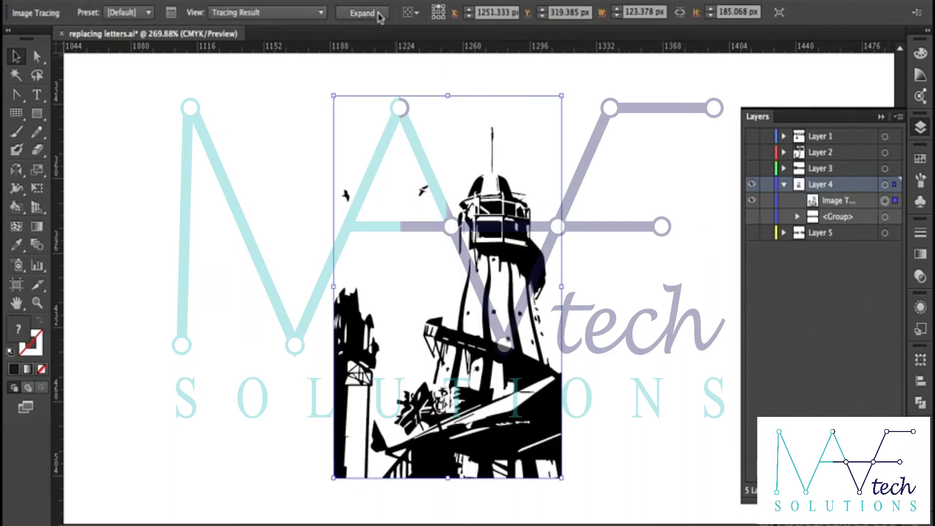
click(172, 13)
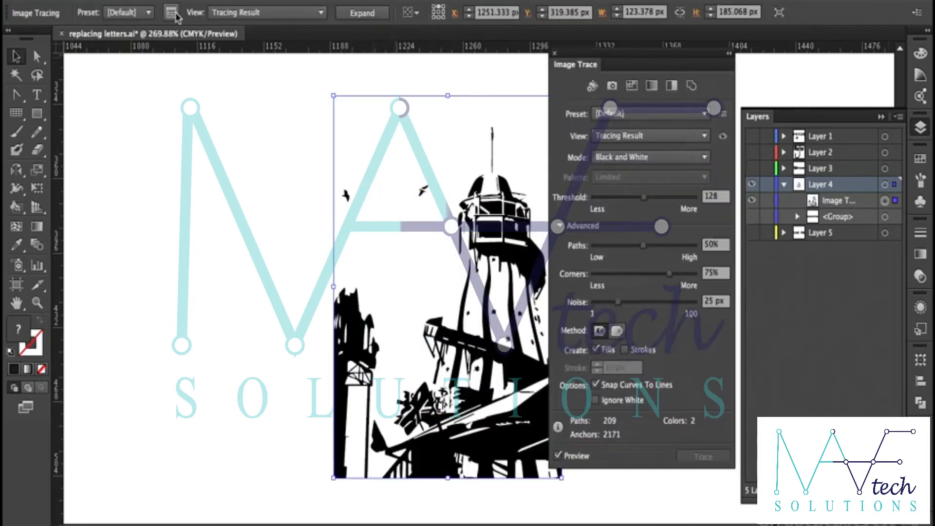
drag(618, 302, 597, 302)
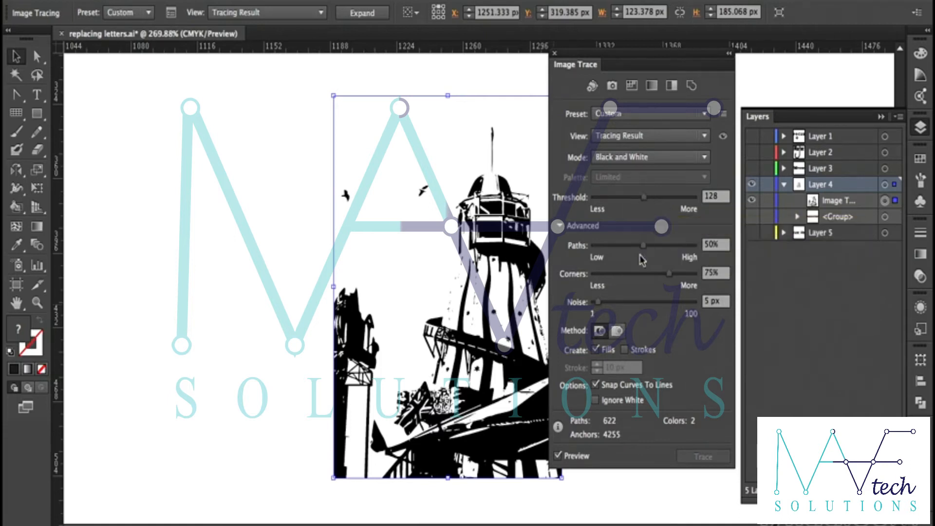
click(595, 401)
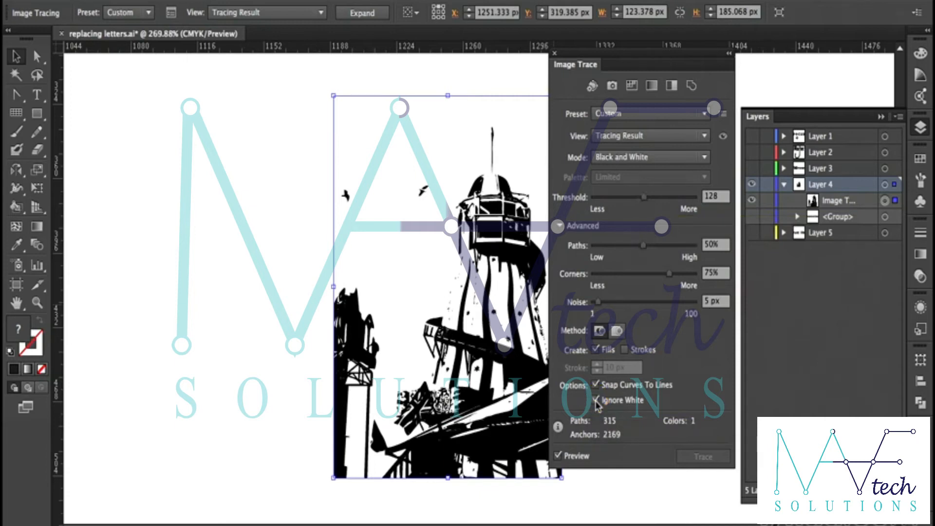
- Expand the traced helter skelter into vector paths, collapse the Image Trace settings and deselect the artwork
click(365, 14)
double_click(573, 66)
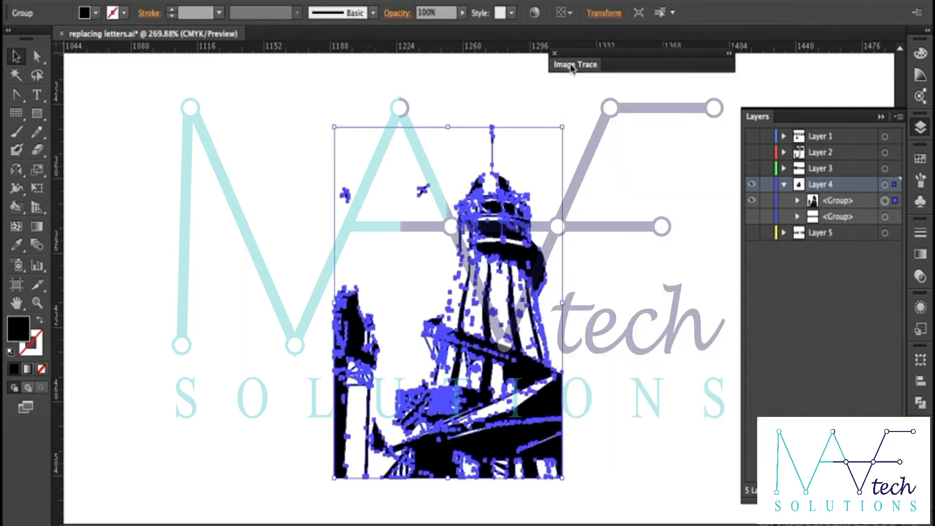
click(611, 218)
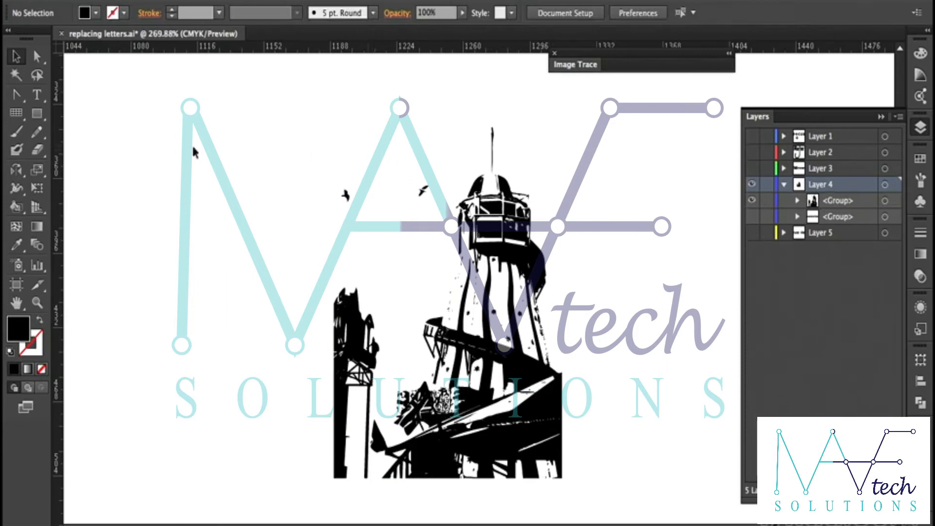
- Erase the birds and the separate structure beside the helter skelter with the Eraser tool
click(39, 151)
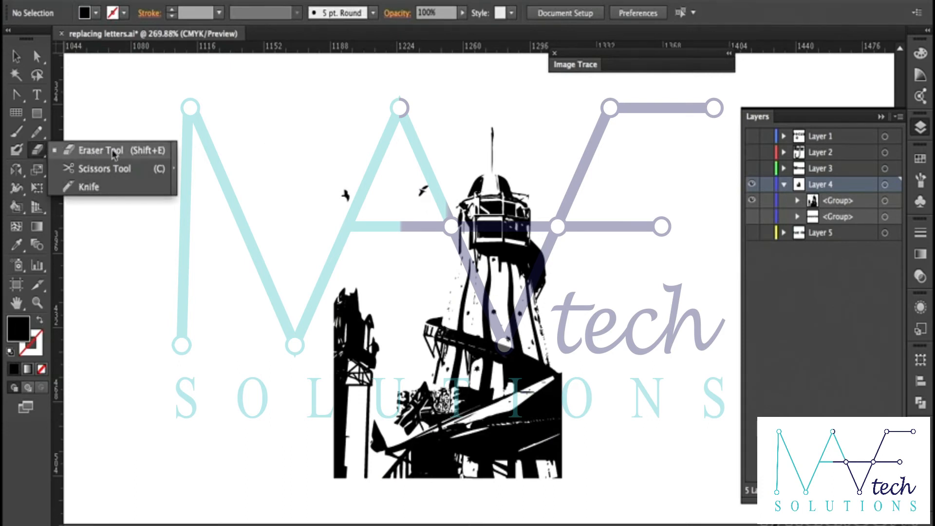
click(68, 152)
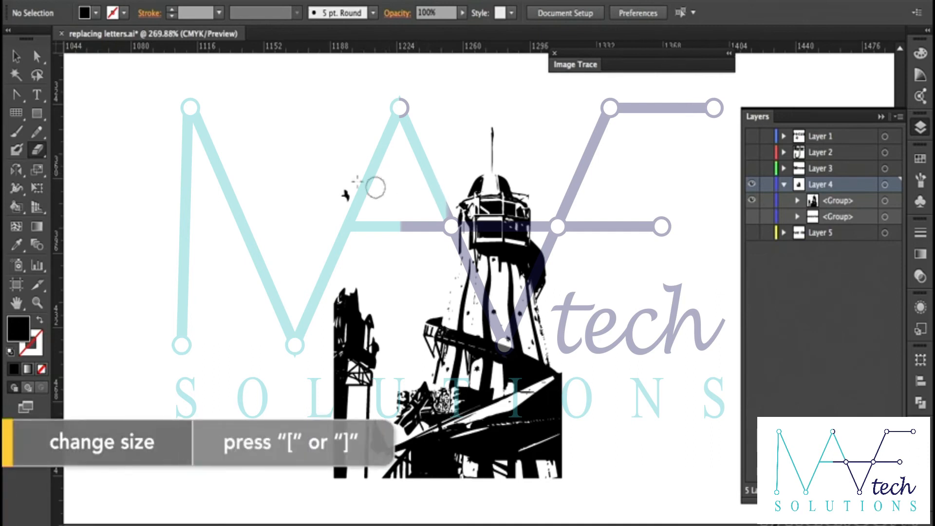
mouse_move(343, 291)
mouse_down()
mouse_move(331, 377)
mouse_move(361, 313)
mouse_move(369, 362)
mouse_move(368, 390)
mouse_move(352, 356)
mouse_move(342, 493)
mouse_move(371, 360)
mouse_move(359, 486)
mouse_up()
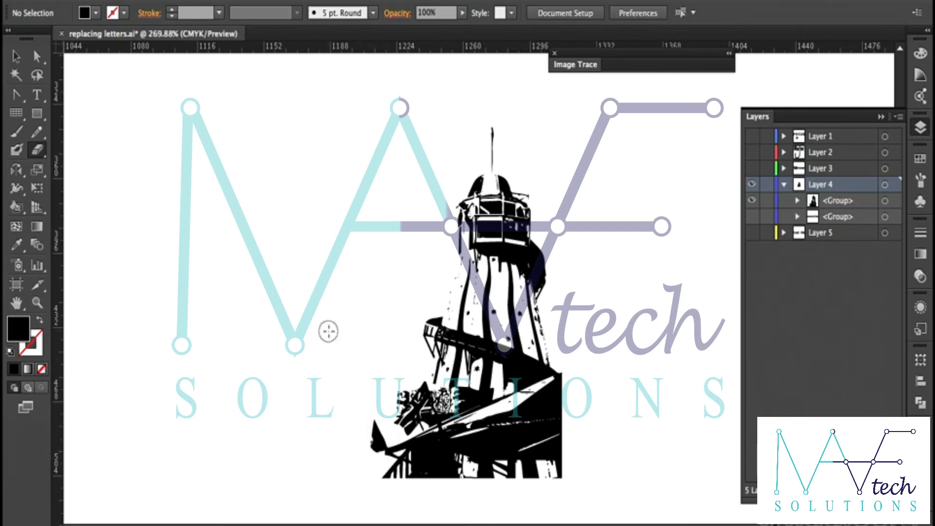
- Delete stray specks between the dark stripes of the helter skelter tower using the Direct Selection tool
drag(366, 166, 605, 485)
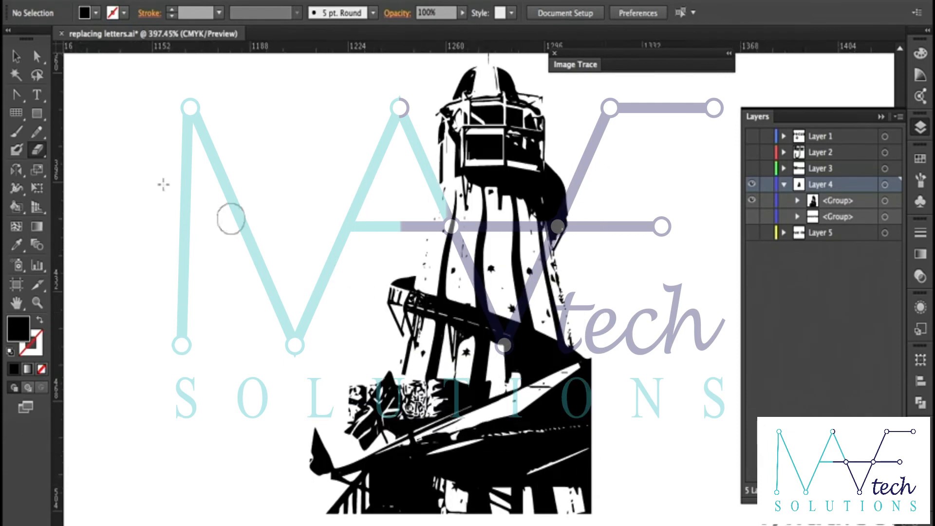
click(32, 55)
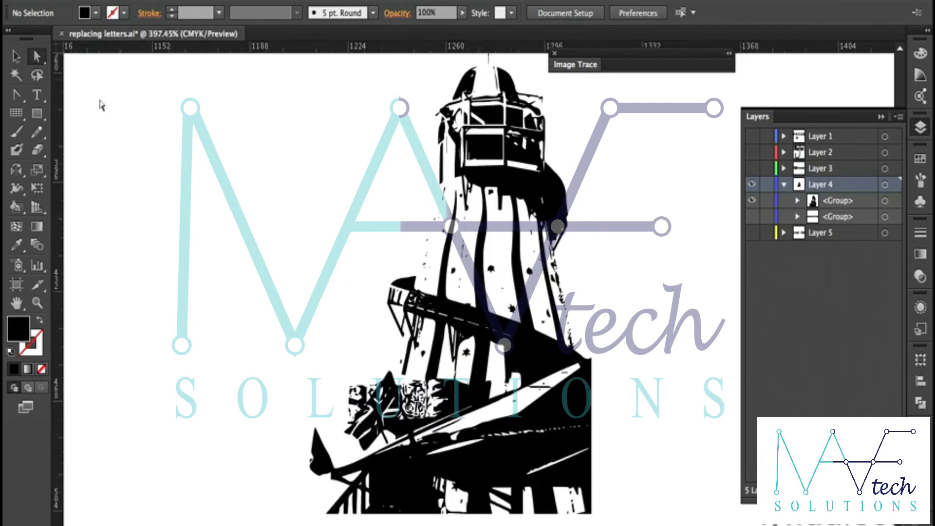
click(491, 269)
click(467, 251)
click(463, 247)
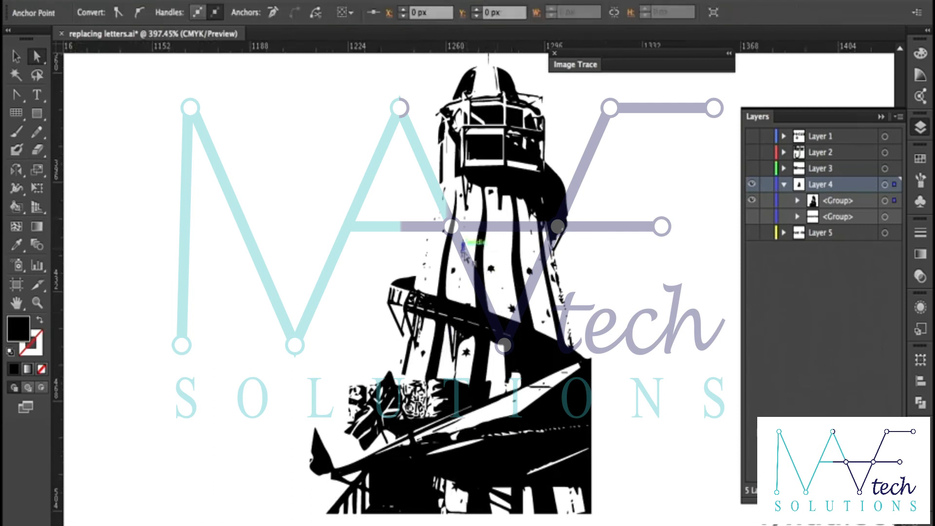
key(Delete)
key(Delete)
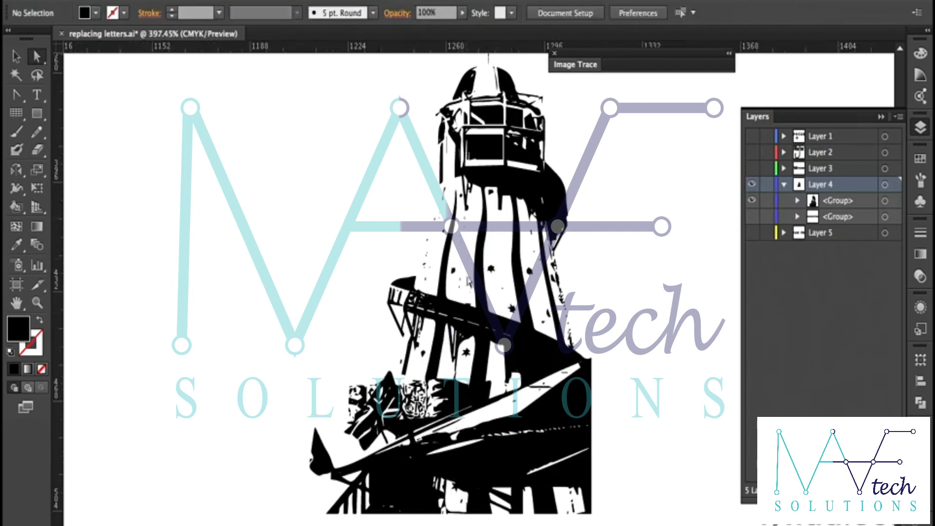
click(470, 234)
key(Delete)
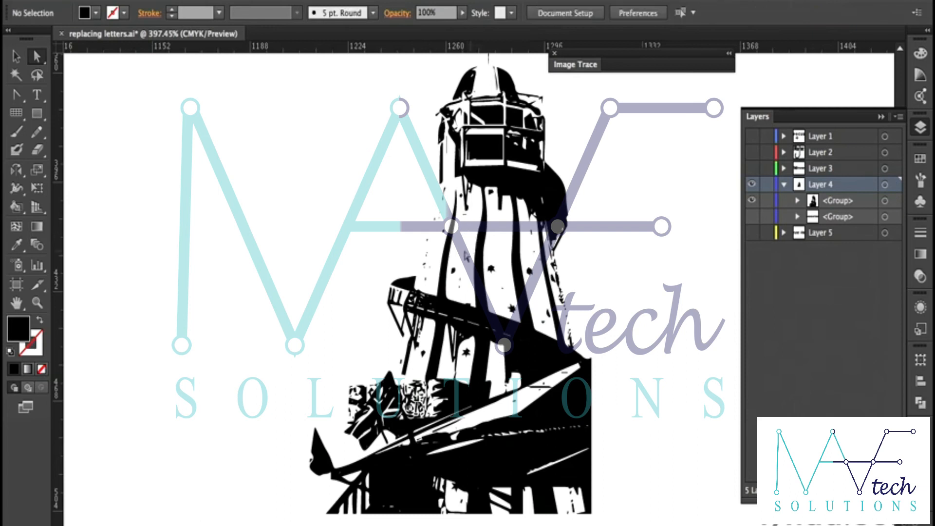
drag(526, 225, 537, 254)
key(Delete)
key(ctrl+minus)
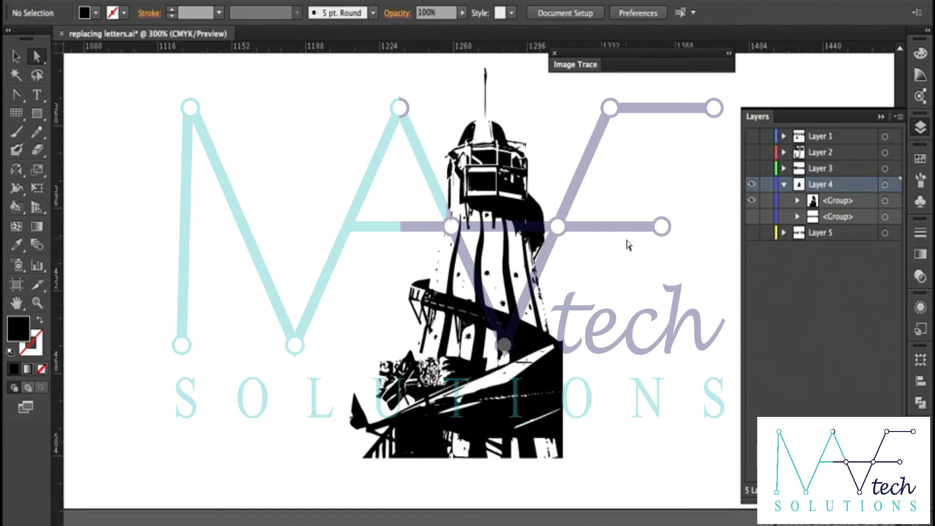
- Hide the traced helter skelter group and display the whole artboard with all the word designs
click(752, 201)
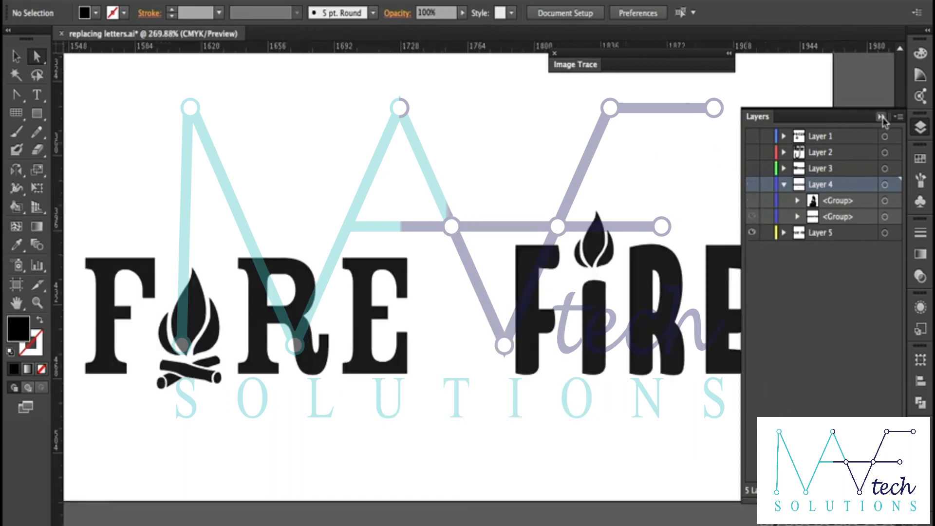
click(881, 117)
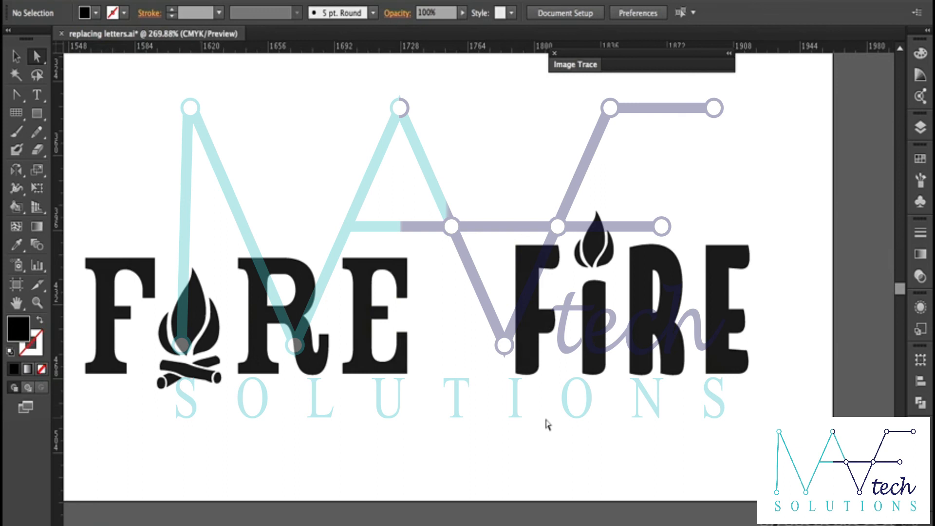
key(ctrl+0)
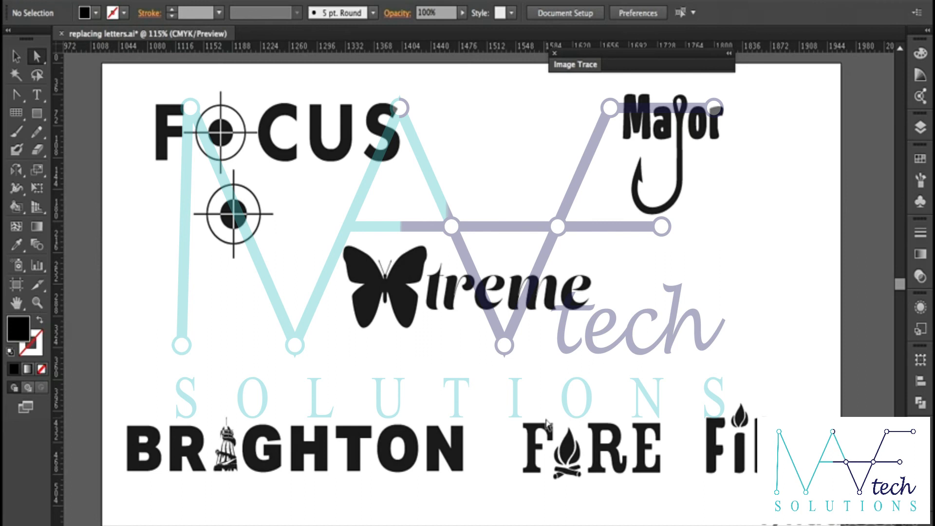